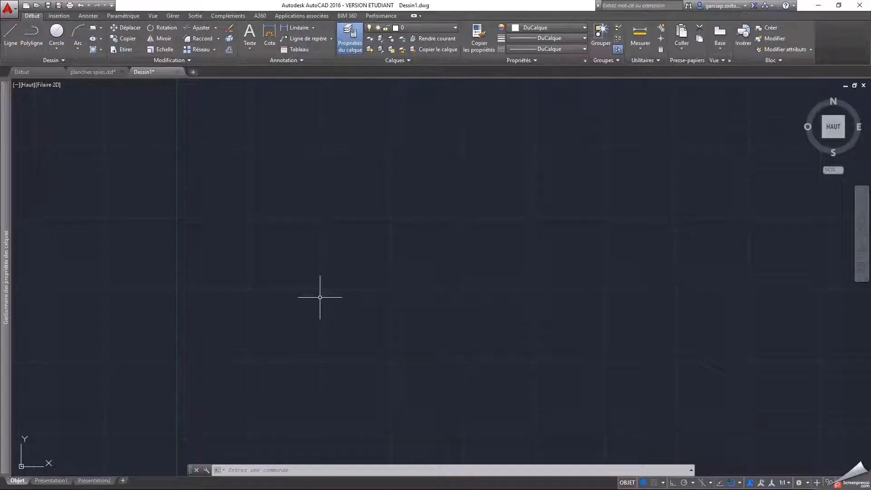
Draw a closed, roughly square outline in the middle of the drawing area as a four-segment polyline on layer 0.
{"action": "left_click", "coordinate": [31, 32]}
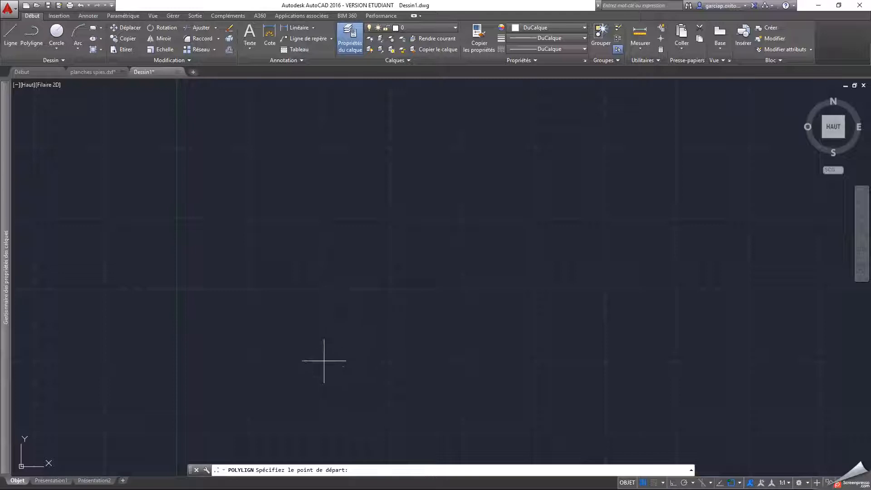
{"action": "left_click", "coordinate": [320, 361]}
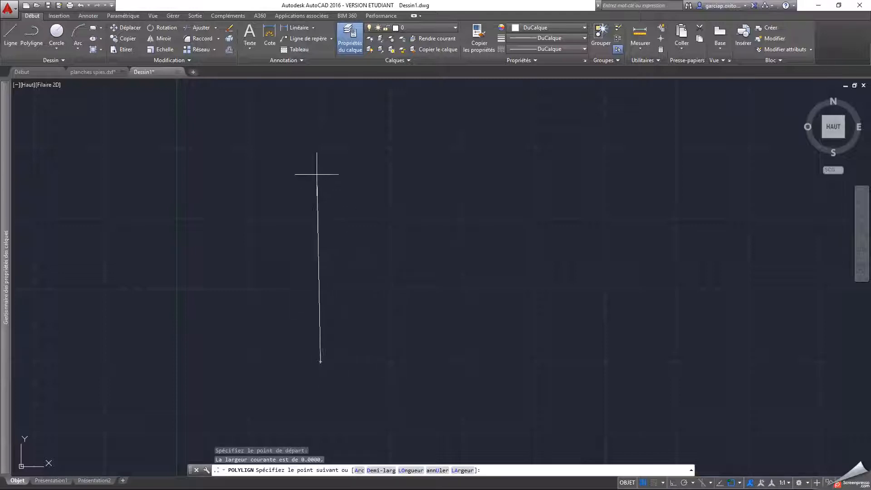
{"action": "left_click", "coordinate": [320, 146]}
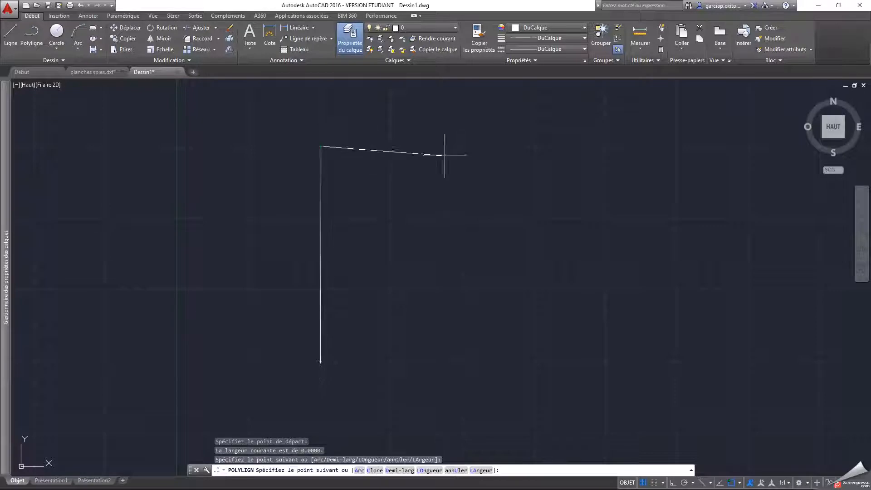
{"action": "left_click", "coordinate": [535, 146]}
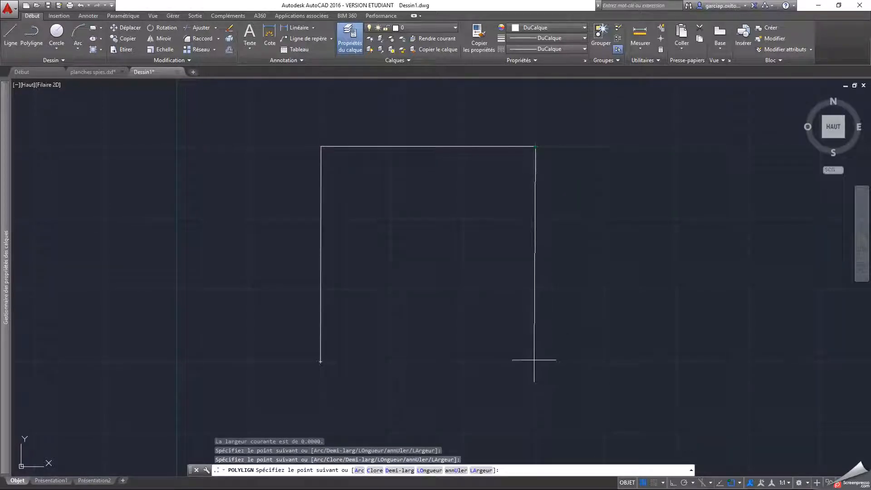
{"action": "left_click", "coordinate": [534, 360]}
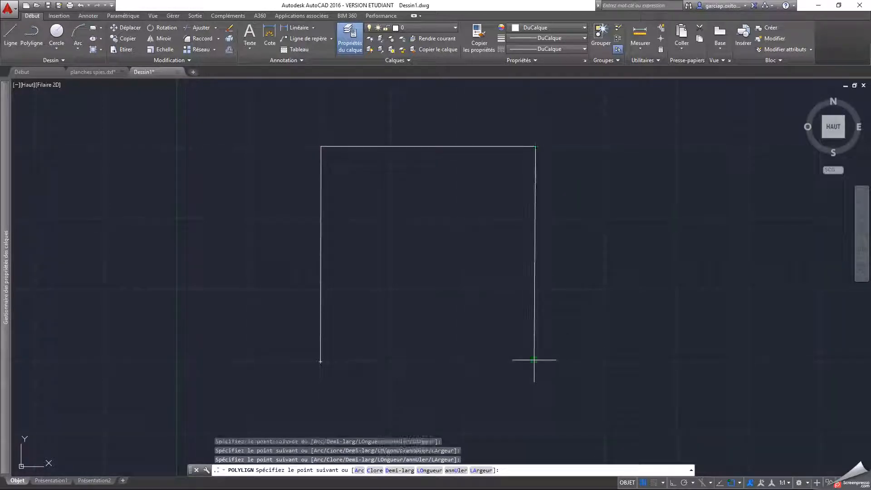
{"action": "left_click", "coordinate": [321, 362]}
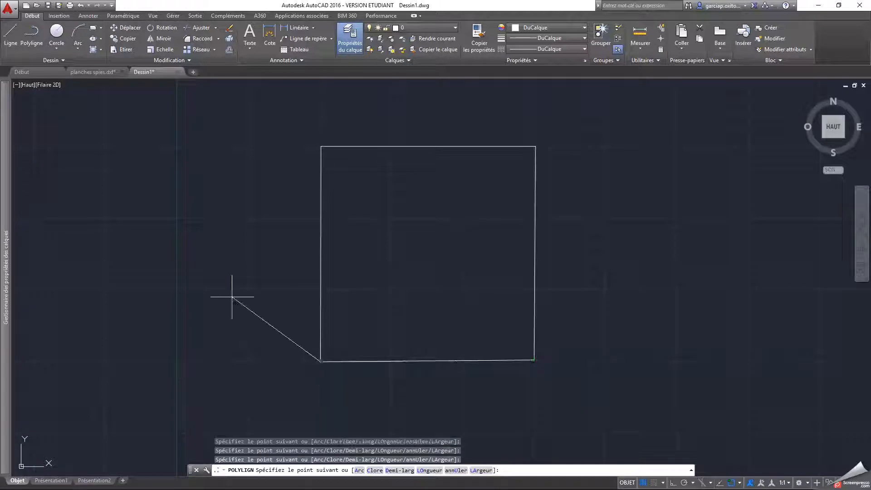
{"action": "key", "text": "Escape"}
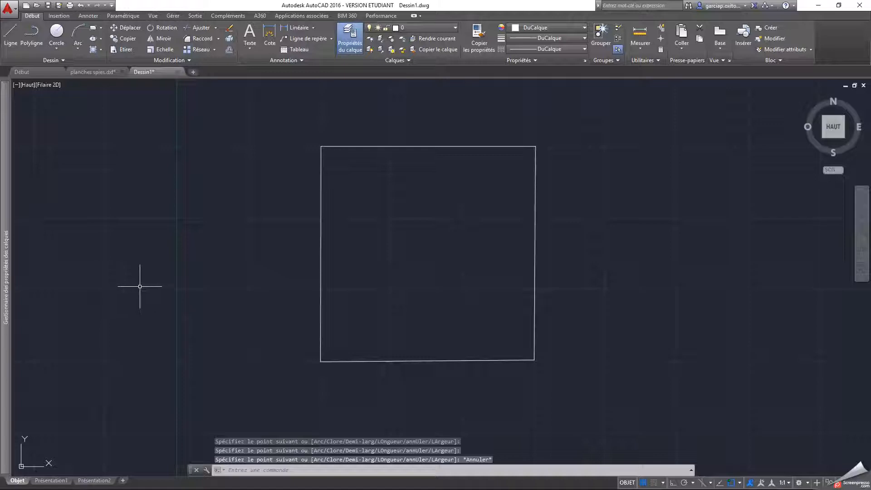
Create a new layer in the layer properties manager and name it trou.
{"action": "mouse_move", "coordinate": [8, 217]}
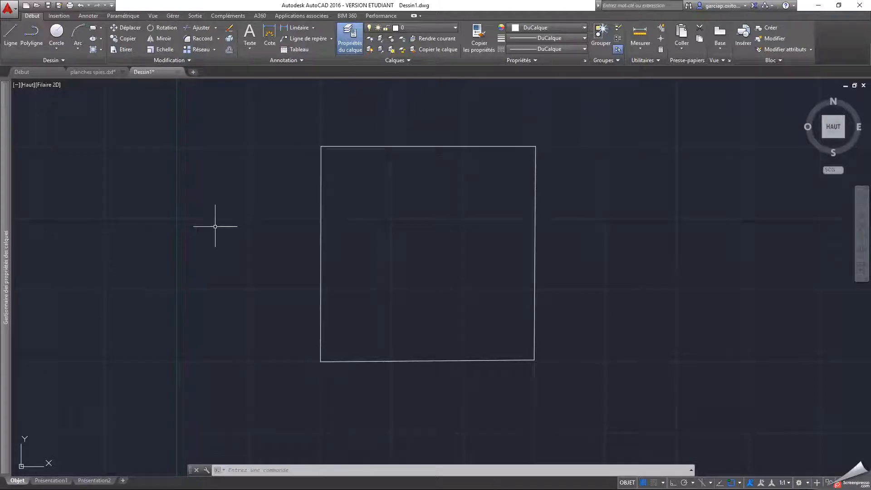
{"action": "mouse_move", "coordinate": [3, 241]}
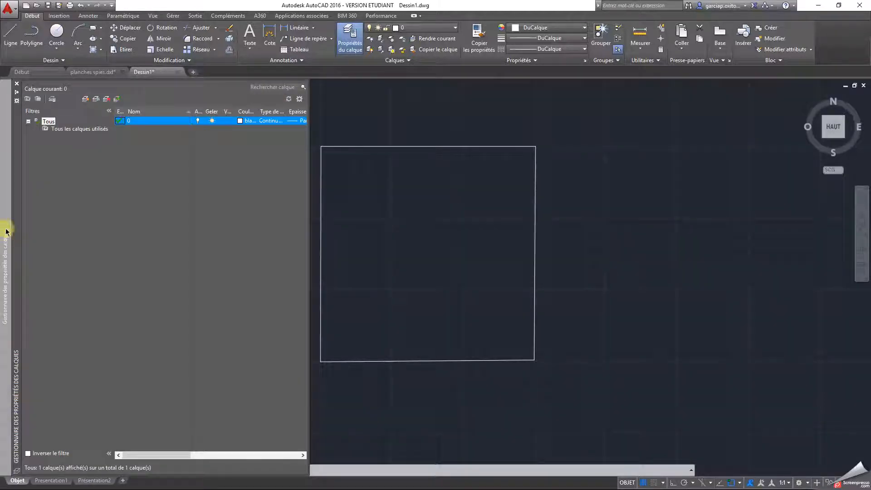
{"action": "left_click", "coordinate": [84, 101]}
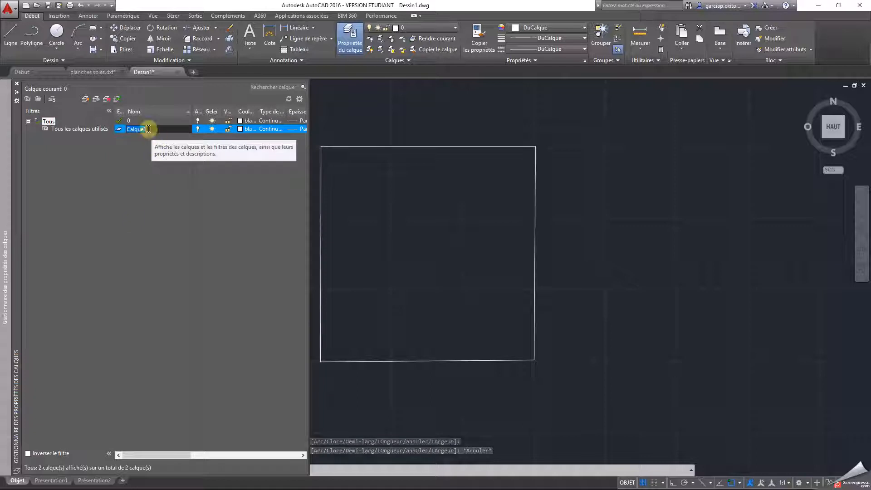
{"action": "left_click", "coordinate": [132, 129]}
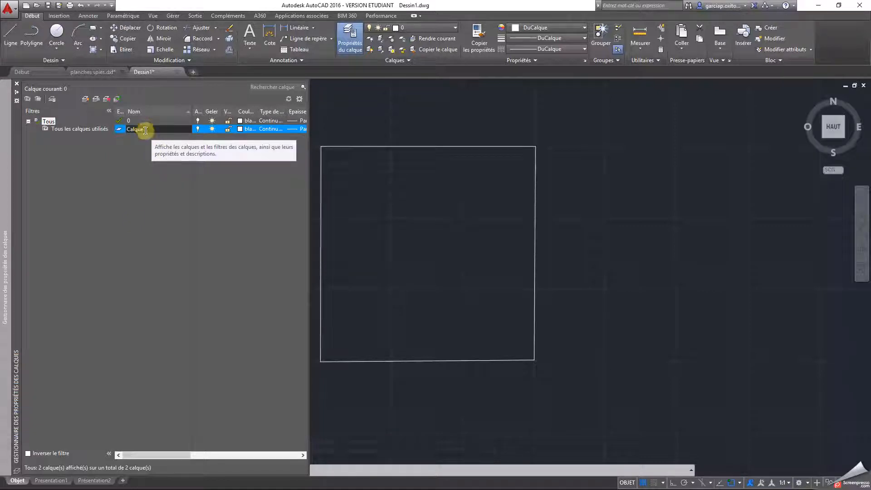
{"action": "left_click_drag", "start_coordinate": [150, 129], "coordinate": [111, 132]}
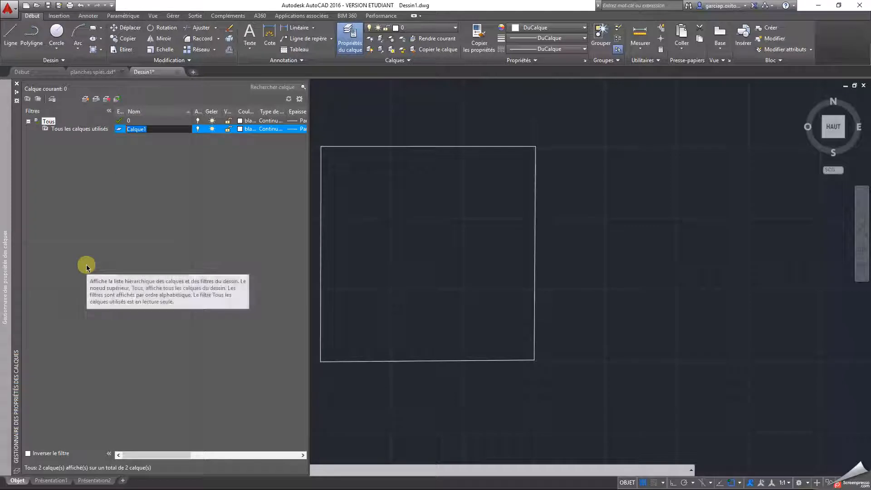
{"action": "type", "text": "trou"}
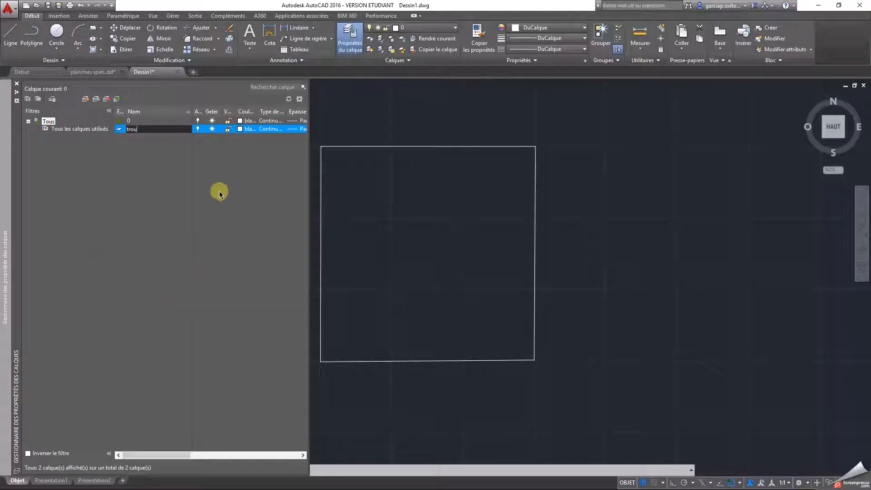
Assign red, colour index 10, to the trou layer and make it the current layer.
{"action": "left_click", "coordinate": [240, 129]}
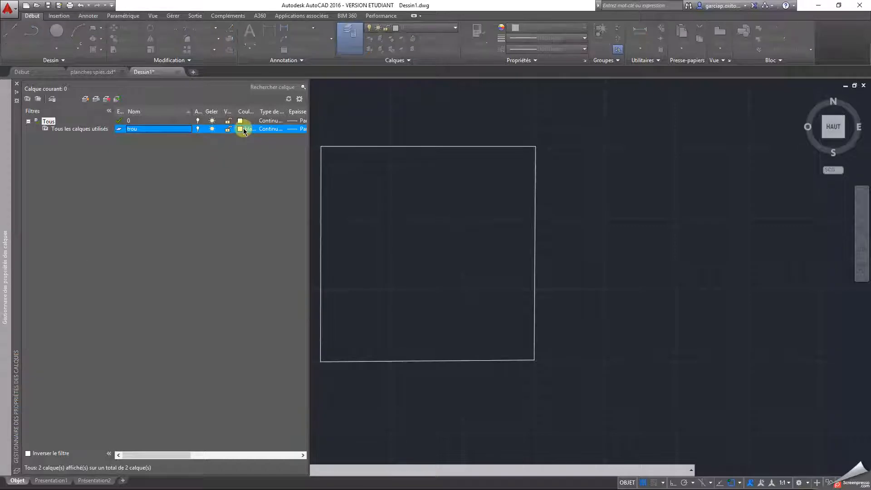
{"action": "left_click", "coordinate": [240, 129]}
{"action": "left_click", "coordinate": [344, 219]}
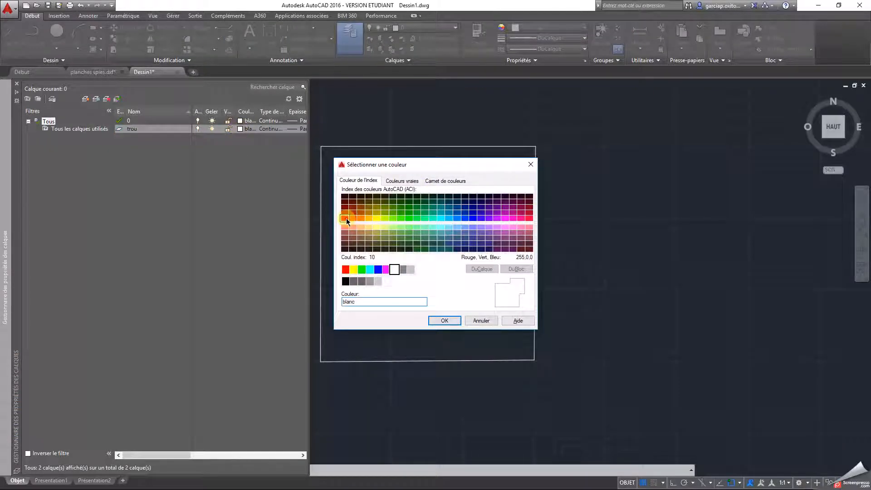
{"action": "left_click", "coordinate": [444, 320]}
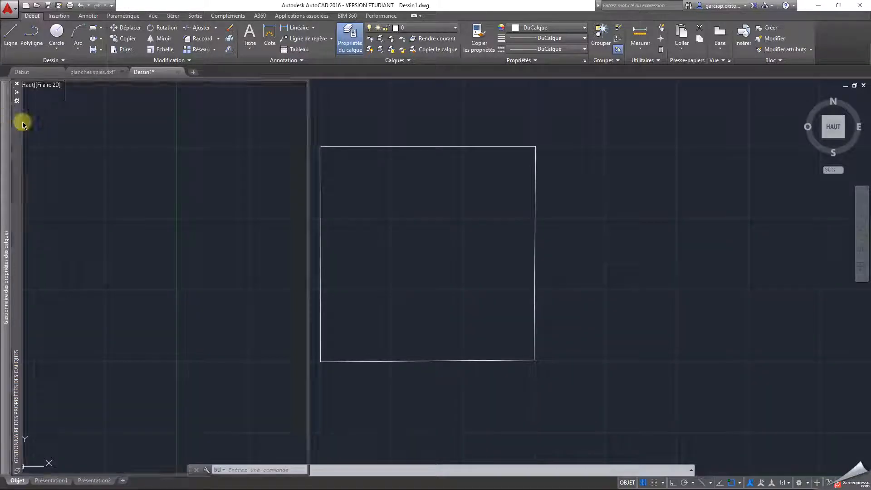
{"action": "mouse_move", "coordinate": [4, 109]}
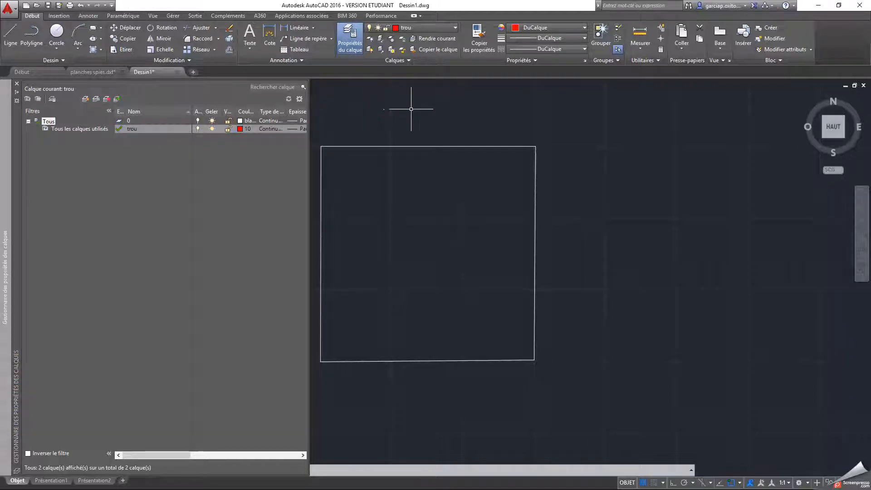
Draw a circle with a radius of about 196 just inside the square's upper-left corner on the trou layer.
{"action": "left_click", "coordinate": [58, 37]}
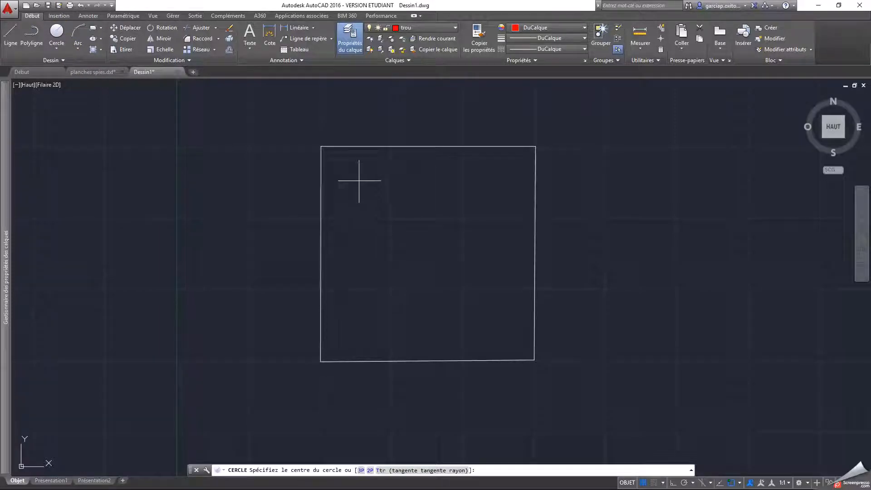
{"action": "left_click", "coordinate": [342, 170]}
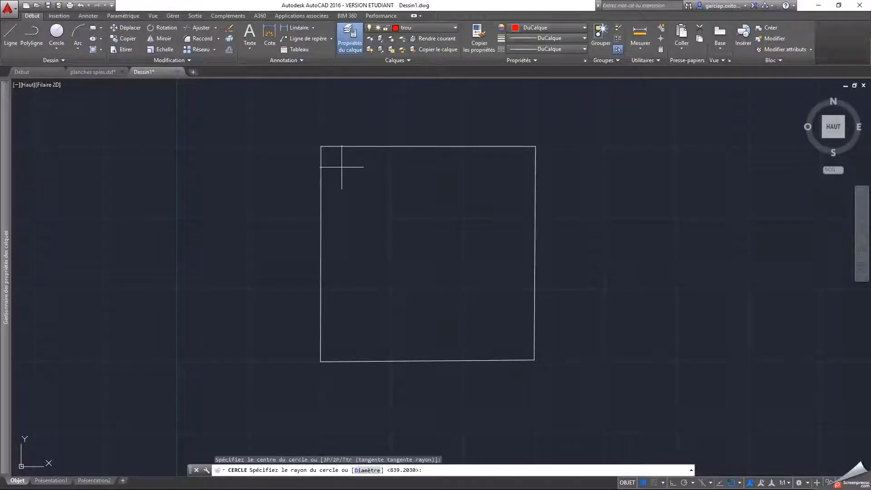
{"action": "left_click", "coordinate": [351, 173]}
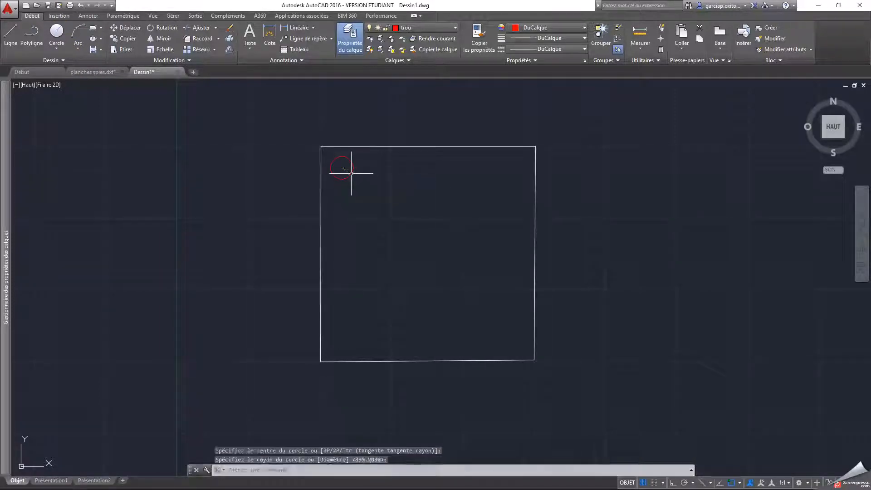
{"action": "left_click", "coordinate": [511, 171]}
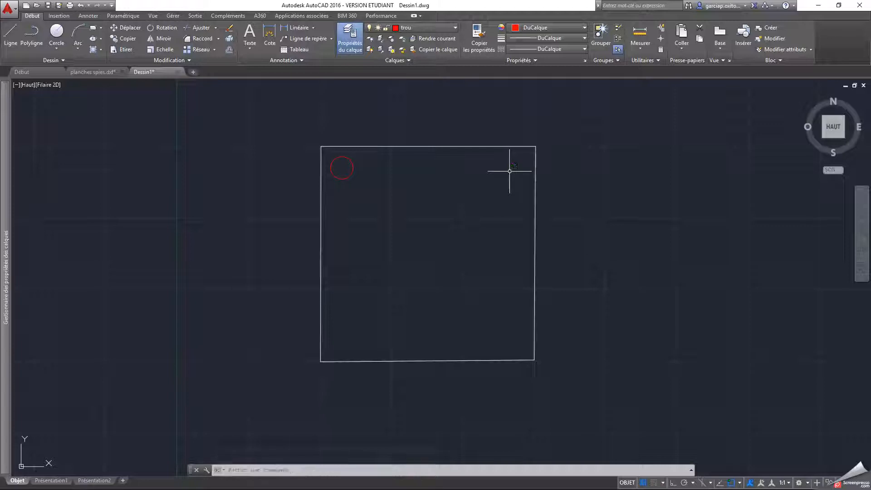
{"action": "left_click", "coordinate": [514, 177]}
{"action": "left_click", "coordinate": [511, 173]}
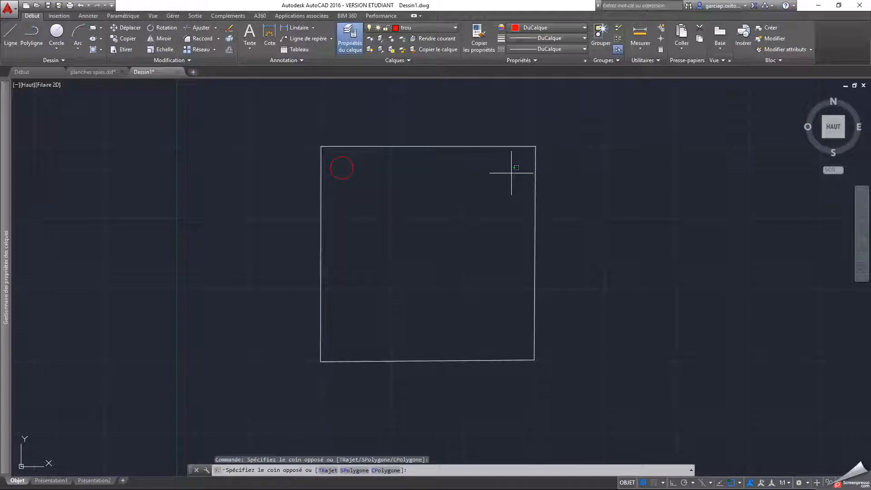
{"action": "left_click", "coordinate": [511, 172]}
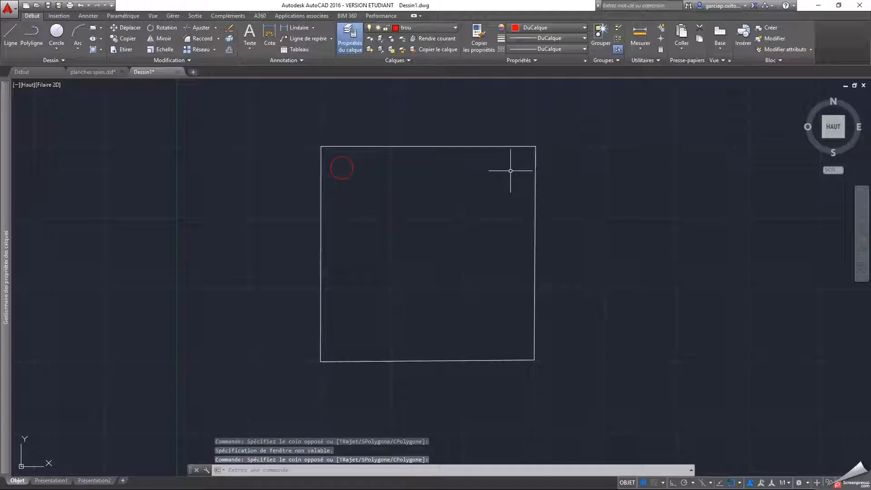
Draw a circle with a radius of about 219 just inside the square's upper-right corner.
{"action": "type", "text": "c"}
{"action": "key", "text": "Return"}
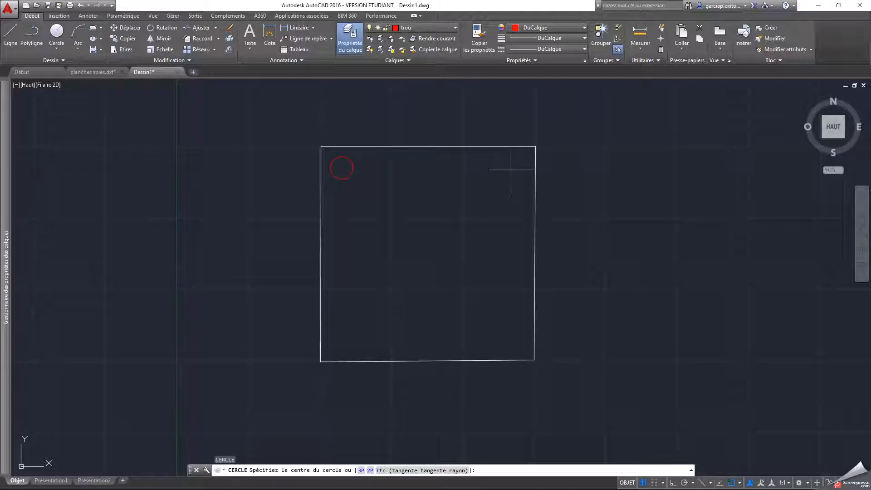
{"action": "left_click", "coordinate": [515, 173]}
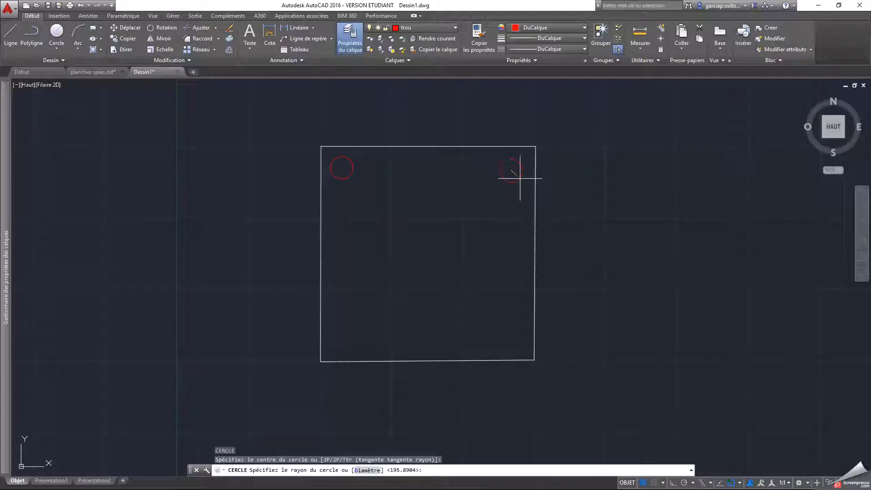
{"action": "left_click", "coordinate": [520, 178]}
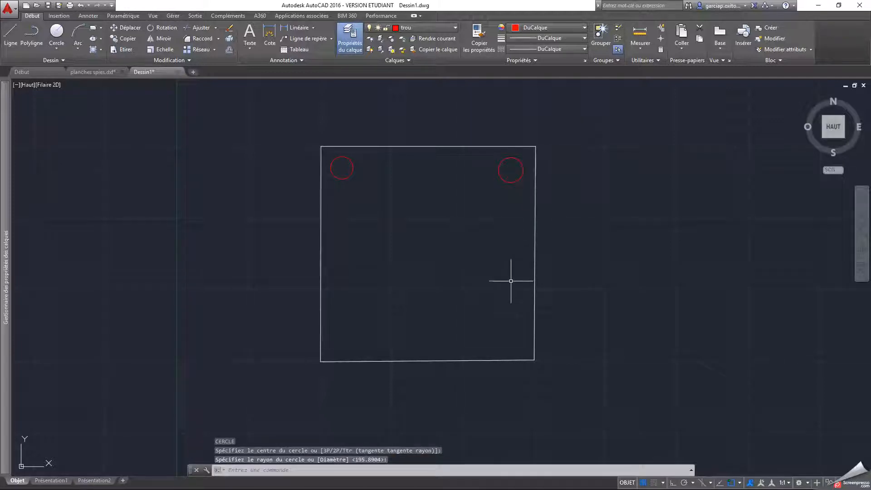
Draw a circle with a radius of about 238 inside the square's lower-right corner and one of similar size in the lower-left corner.
{"action": "key", "text": "Return"}
{"action": "left_click", "coordinate": [512, 339]}
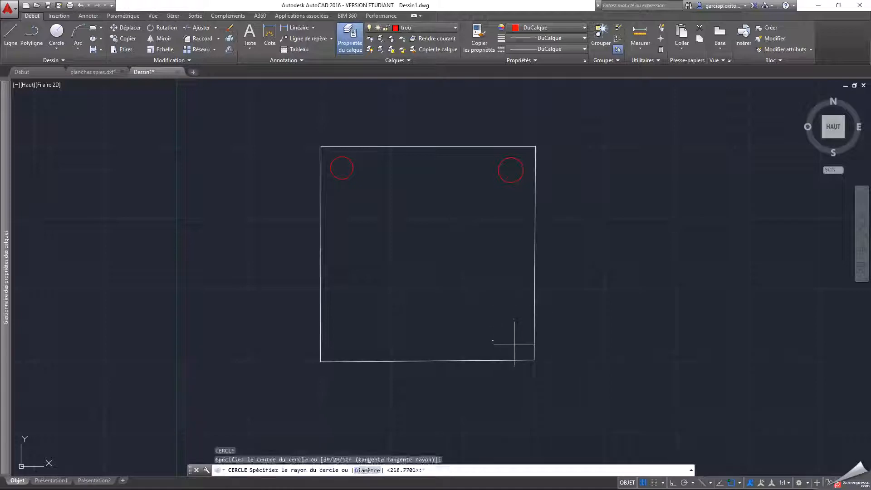
{"action": "left_click", "coordinate": [519, 351]}
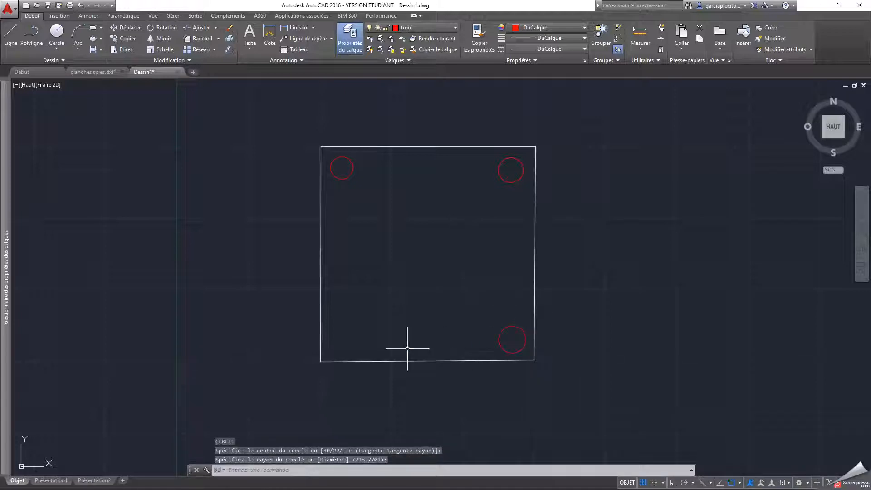
{"action": "key", "text": "Return"}
{"action": "left_click", "coordinate": [343, 340]}
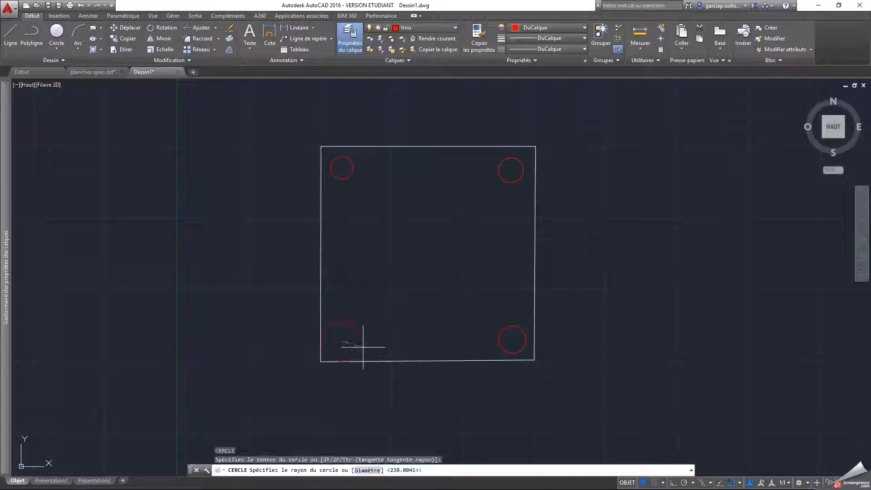
{"action": "left_click", "coordinate": [356, 341]}
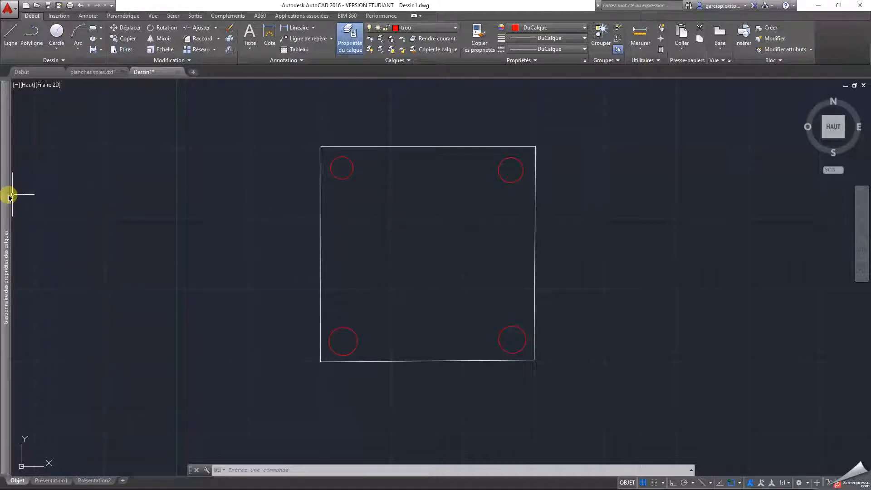
Create a layer named extrusion, assign it green, colour index 90, and make it the current layer.
{"action": "mouse_move", "coordinate": [3, 198]}
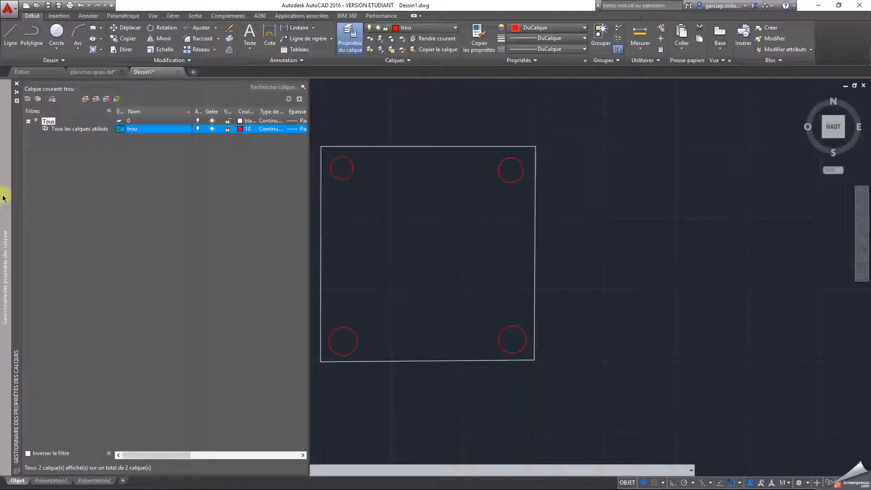
{"action": "left_click", "coordinate": [87, 102]}
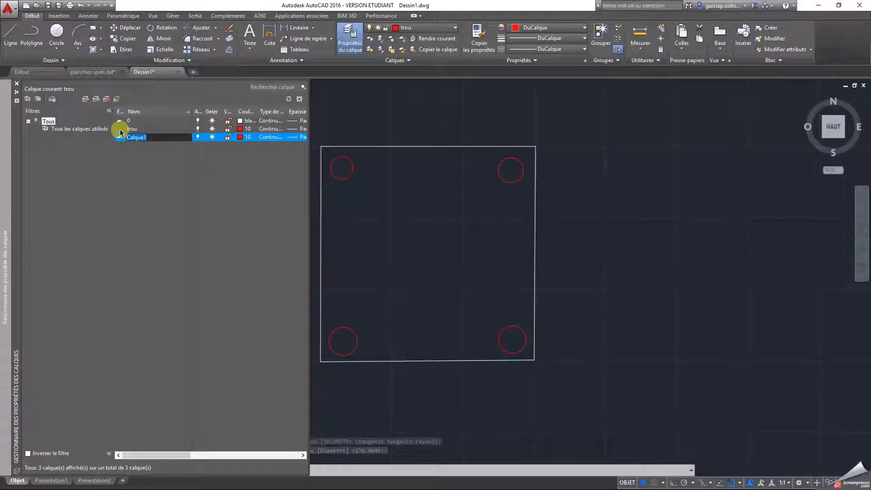
{"action": "type", "text": "extrusion"}
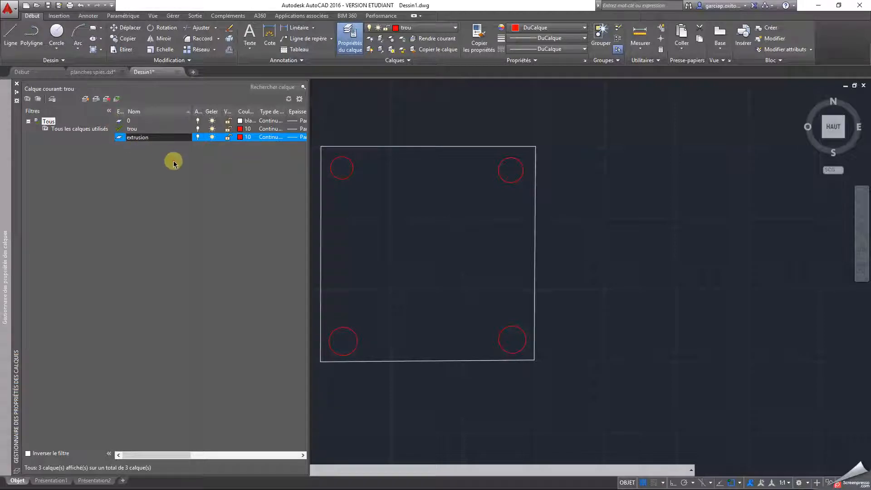
{"action": "key", "text": "Return"}
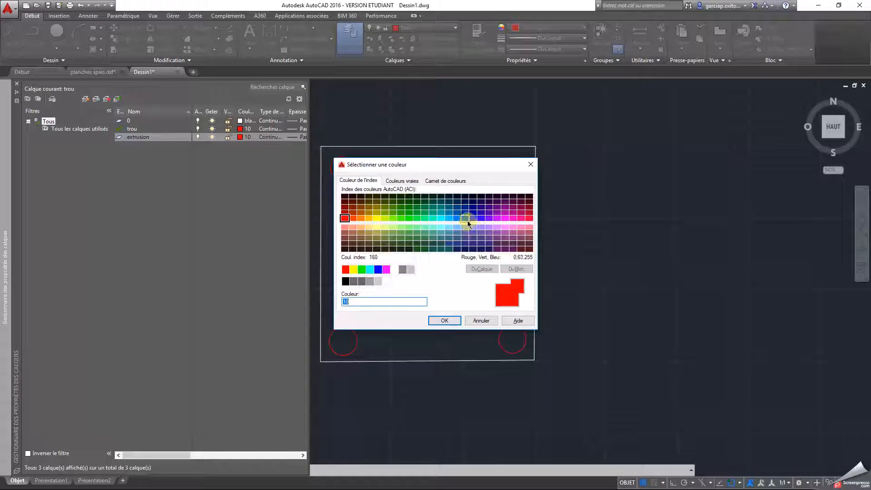
{"action": "left_click", "coordinate": [409, 218]}
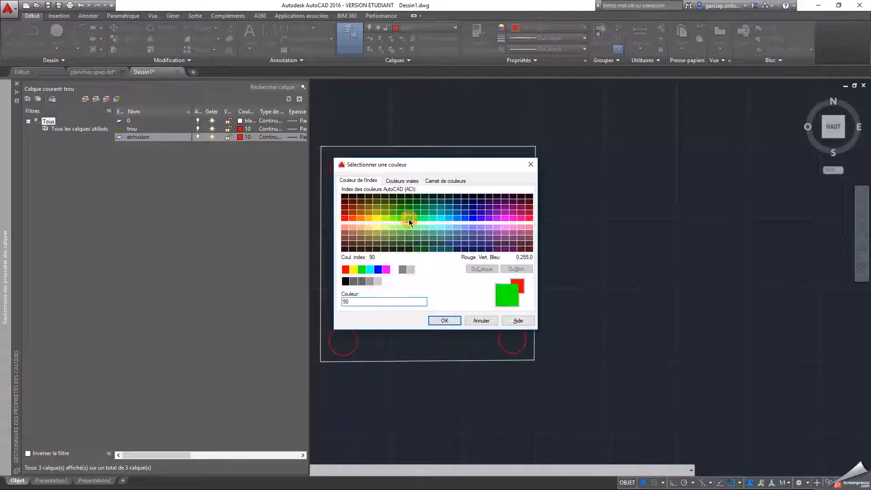
{"action": "left_click", "coordinate": [444, 320]}
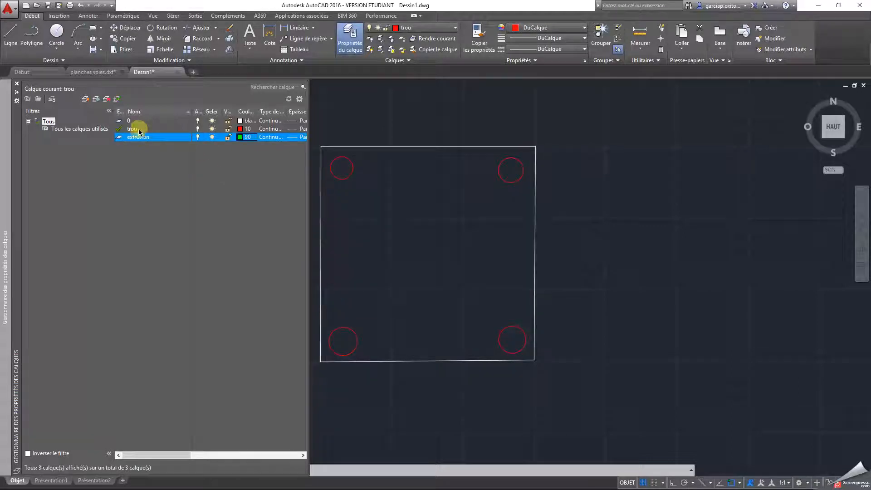
{"action": "double_click", "coordinate": [121, 137]}
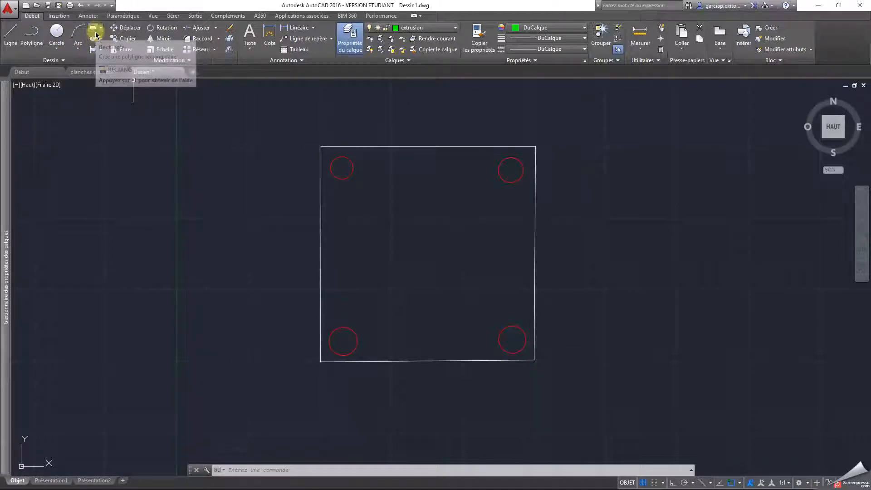
Draw a rectangle near the middle of the square plate, between the four circles, on the extrusion layer.
{"action": "left_click", "coordinate": [93, 30]}
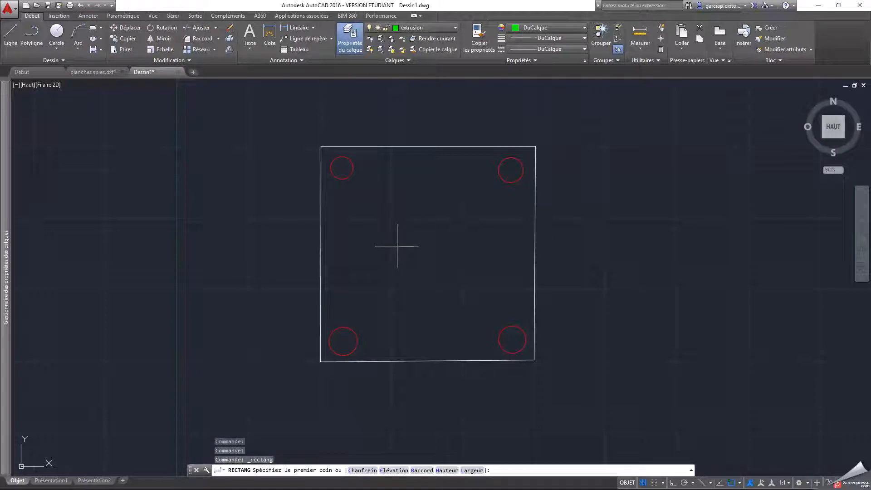
{"action": "left_click", "coordinate": [392, 265]}
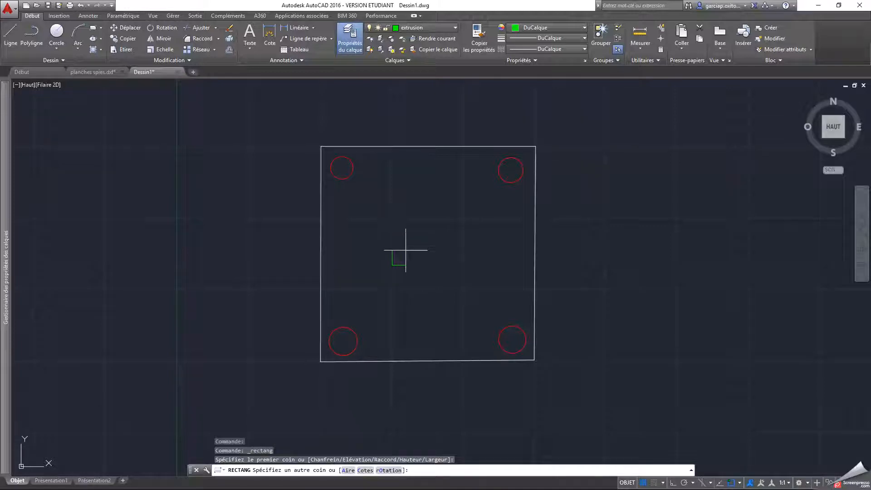
{"action": "left_click", "coordinate": [471, 217]}
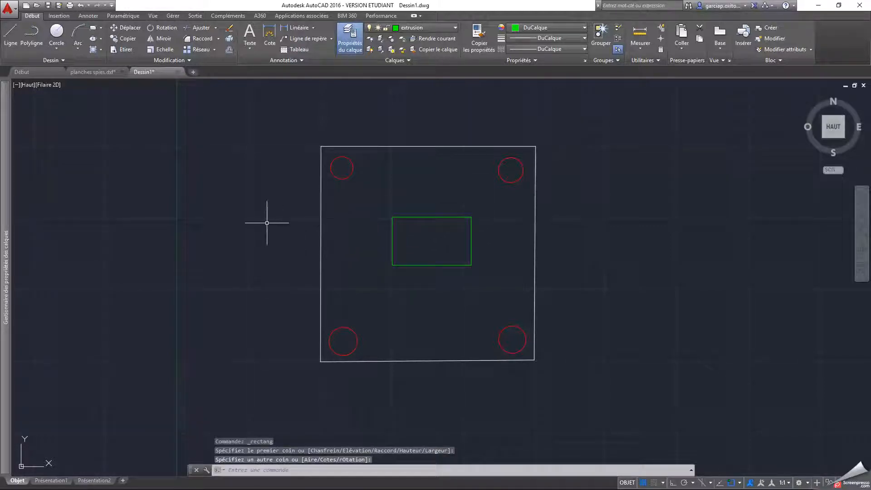
{"action": "key", "text": "Escape"}
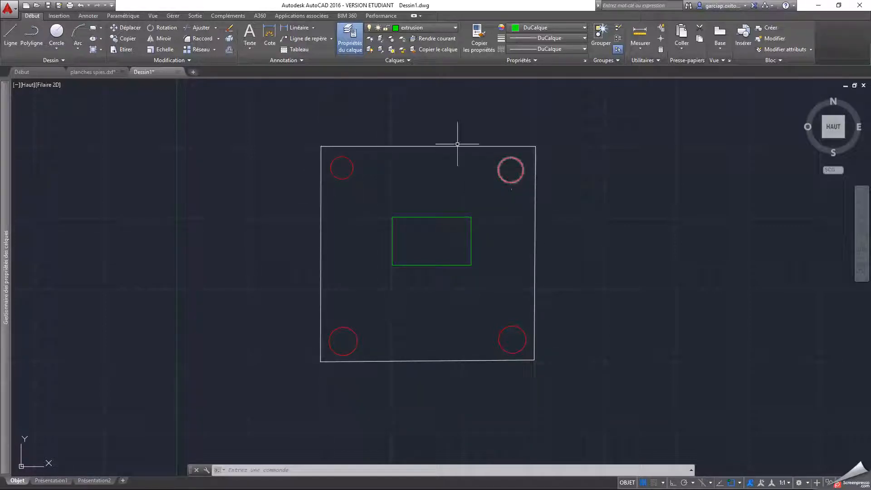
Make trou the current layer and freeze layers 0 and extrusion.
{"action": "mouse_move", "coordinate": [7, 205]}
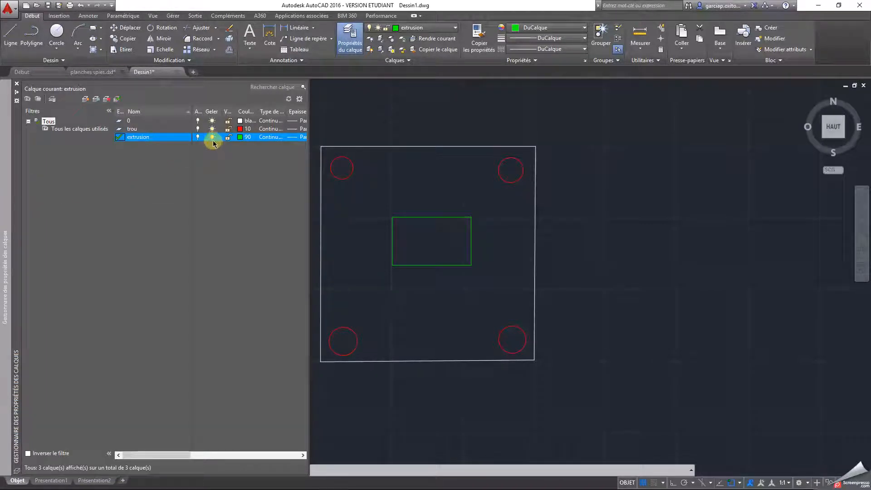
{"action": "left_click", "coordinate": [212, 121]}
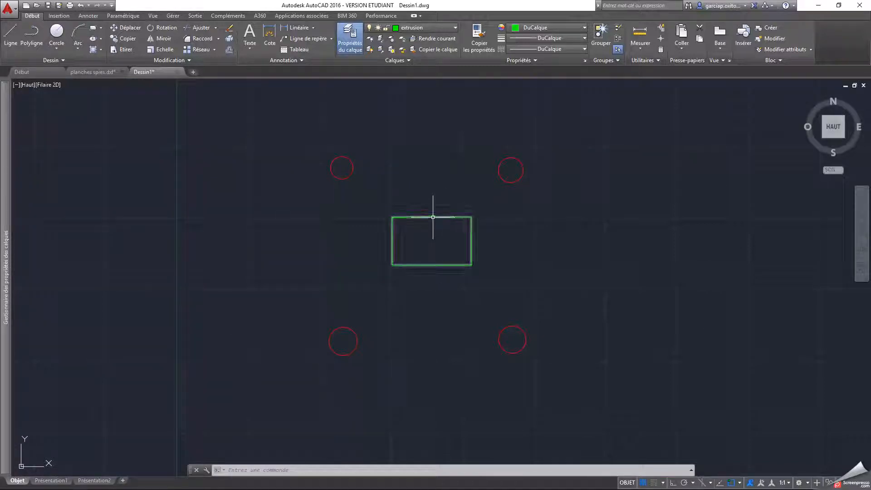
{"action": "mouse_move", "coordinate": [4, 221]}
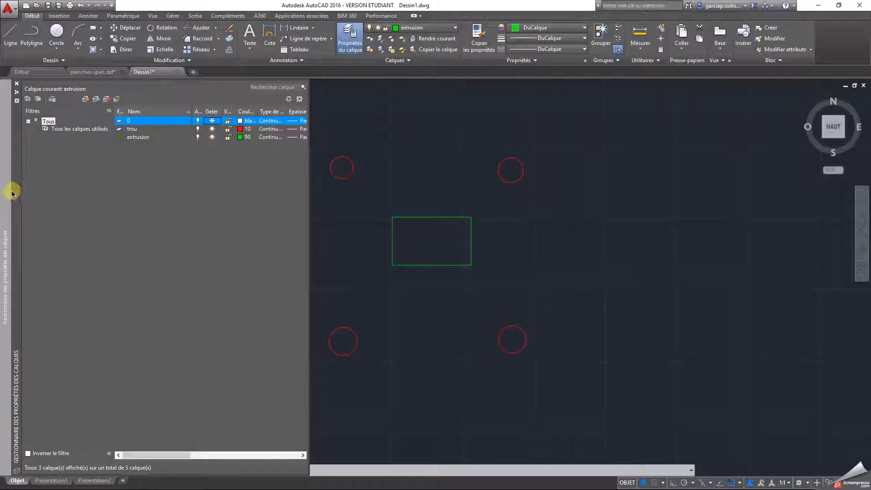
{"action": "double_click", "coordinate": [119, 131]}
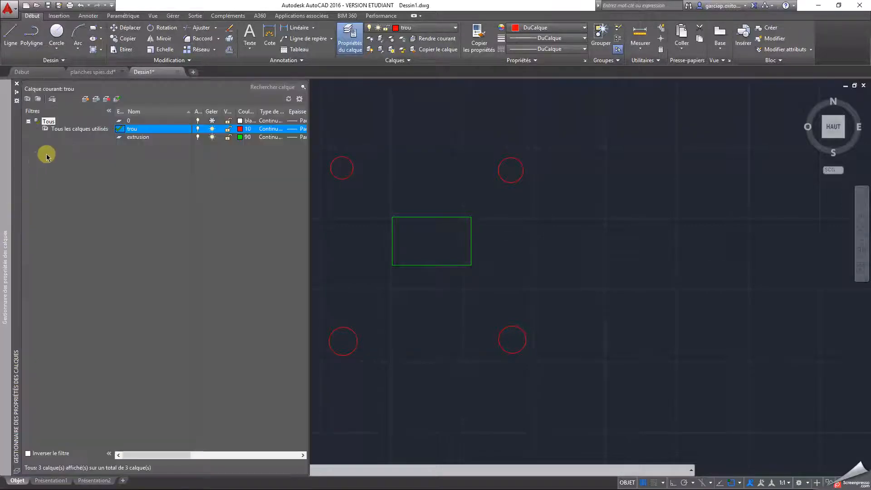
{"action": "left_click", "coordinate": [211, 137]}
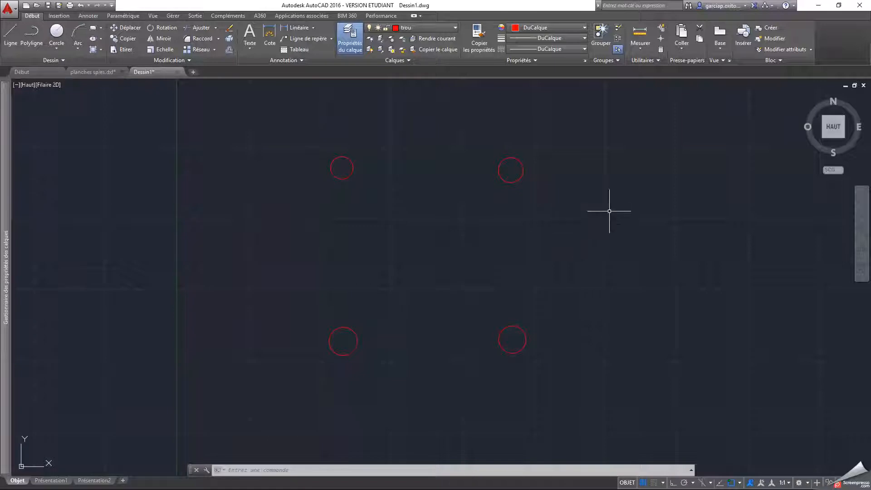
Window-select the upper-left circle and clear the selection.
{"action": "left_click", "coordinate": [308, 127]}
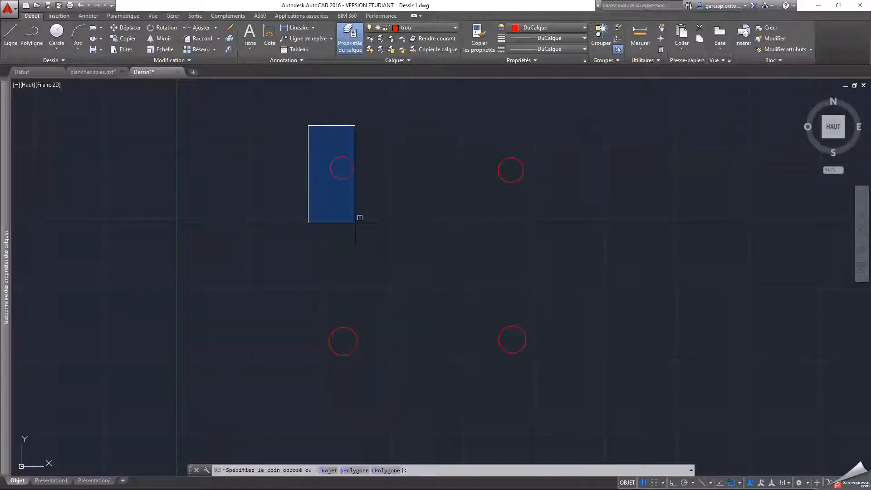
{"action": "left_click", "coordinate": [414, 218]}
{"action": "left_click", "coordinate": [478, 135]}
{"action": "left_click", "coordinate": [478, 135]}
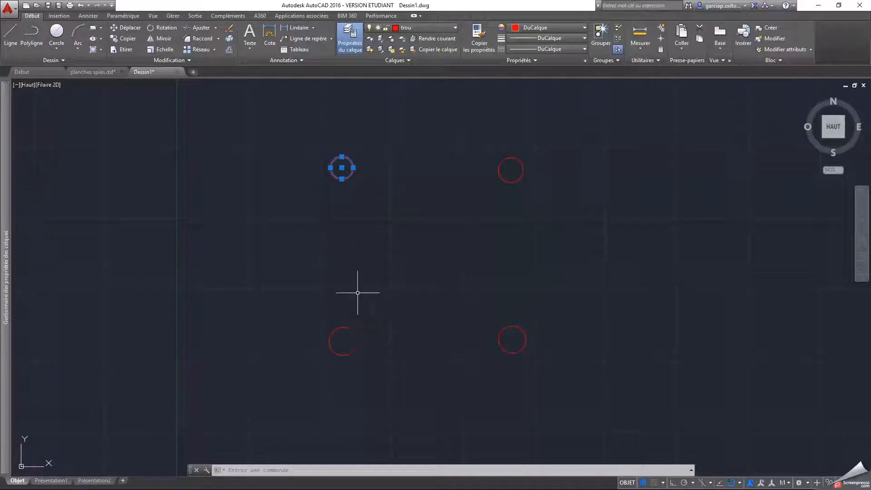
{"action": "key", "text": "Escape"}
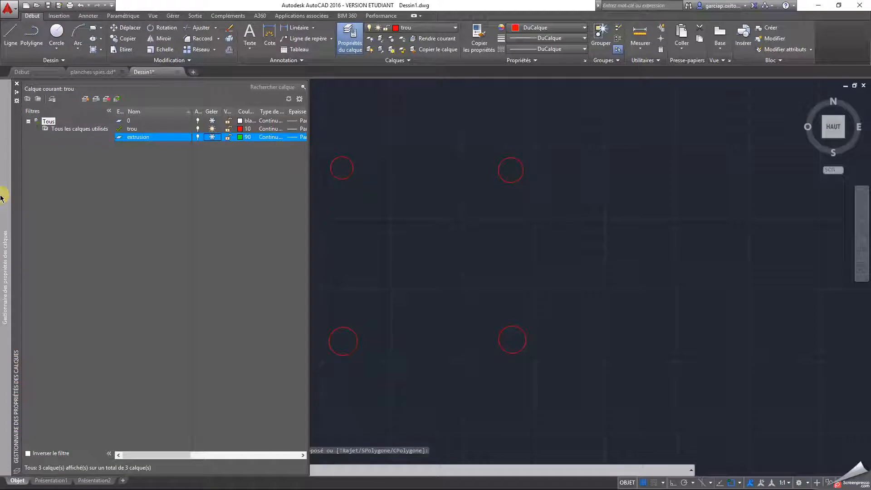
Thaw layers 0 and extrusion and freeze both again.
{"action": "left_click", "coordinate": [212, 121]}
{"action": "left_click", "coordinate": [212, 137]}
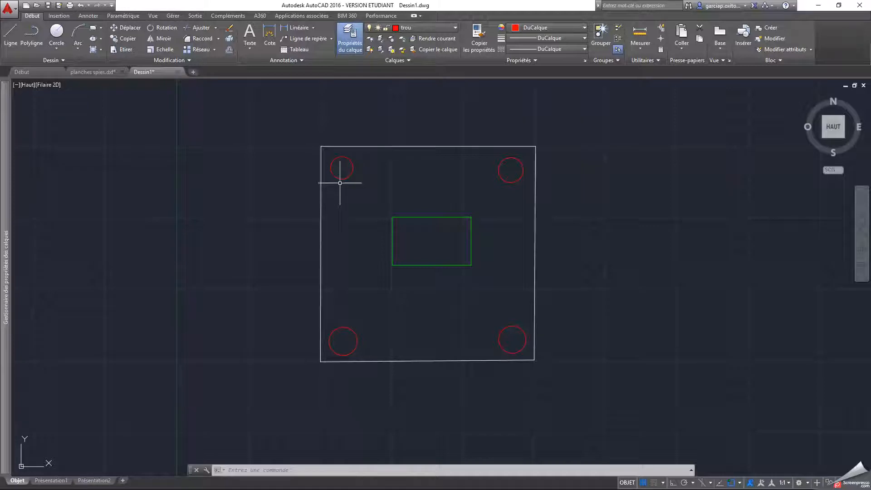
{"action": "mouse_move", "coordinate": [6, 175]}
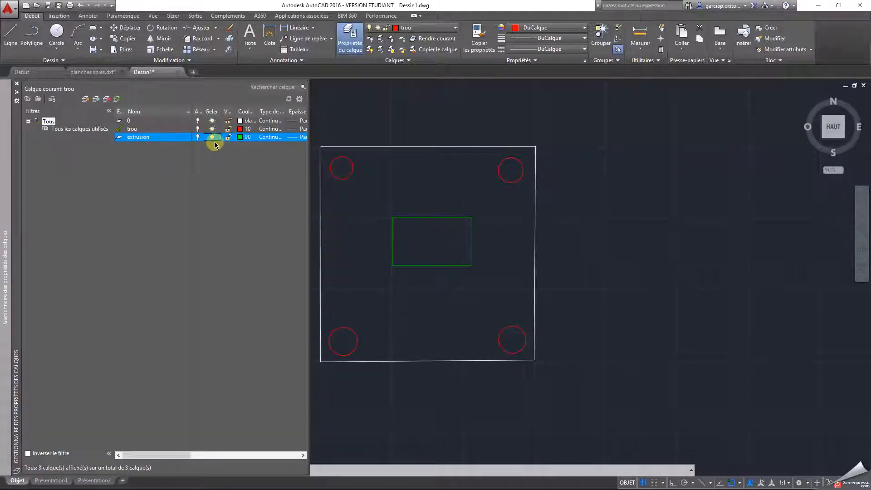
{"action": "left_click", "coordinate": [212, 121]}
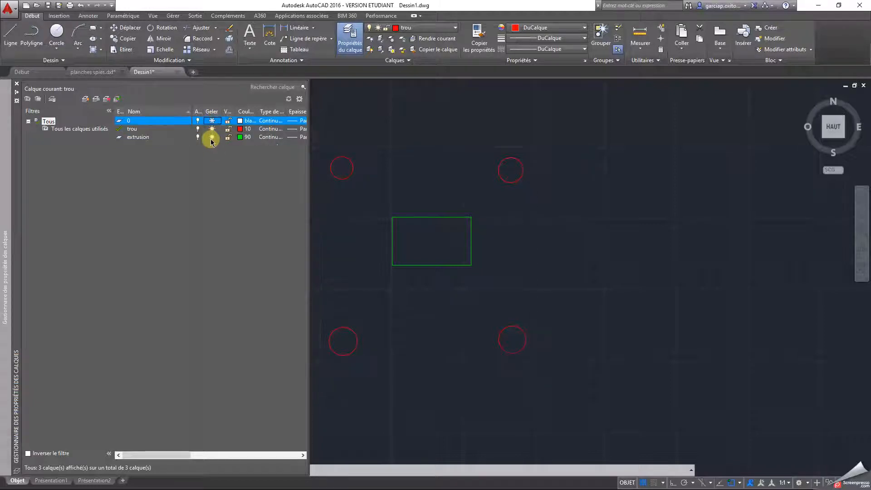
{"action": "left_click", "coordinate": [212, 138]}
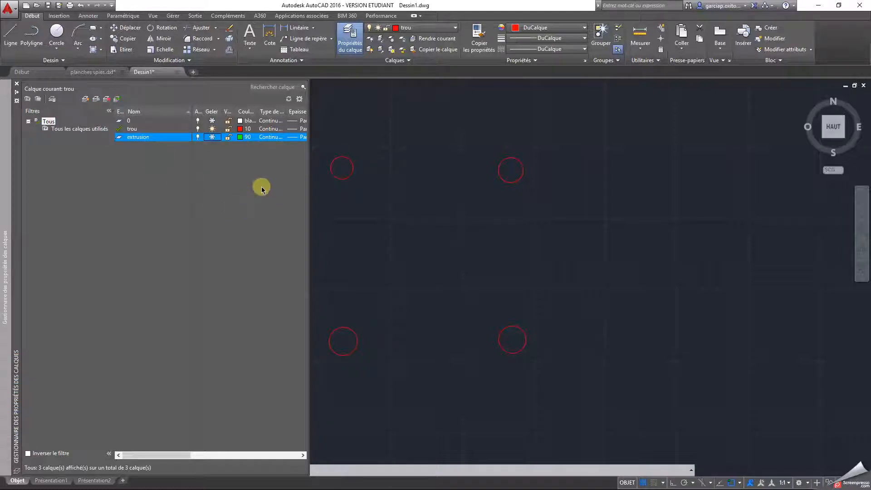
Try to make the frozen layer 0 the current layer.
{"action": "left_click", "coordinate": [121, 130]}
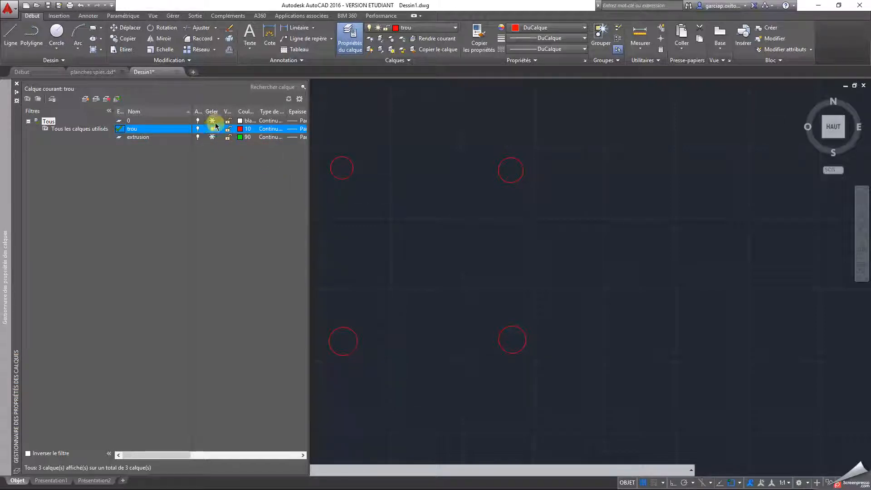
{"action": "double_click", "coordinate": [118, 121]}
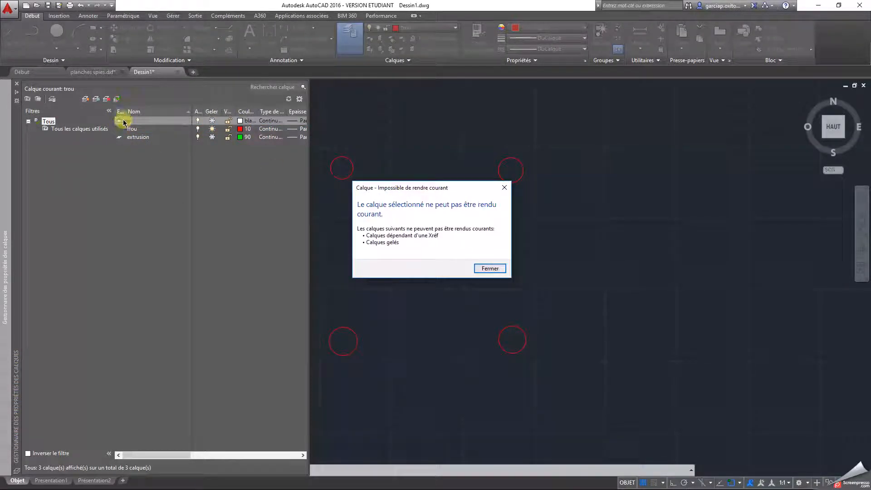
{"action": "left_click", "coordinate": [490, 268]}
Thaw layers 0 and extrusion, and try to freeze the current layer trou.
{"action": "left_click", "coordinate": [212, 120]}
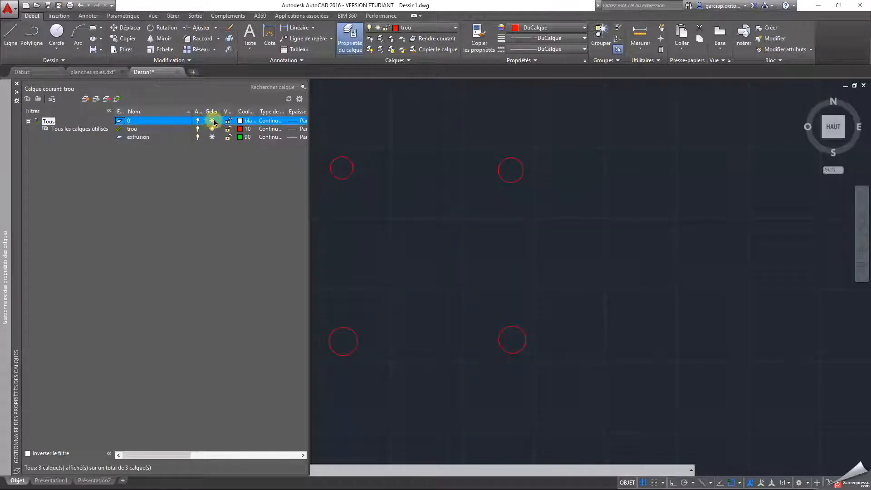
{"action": "left_click", "coordinate": [212, 137]}
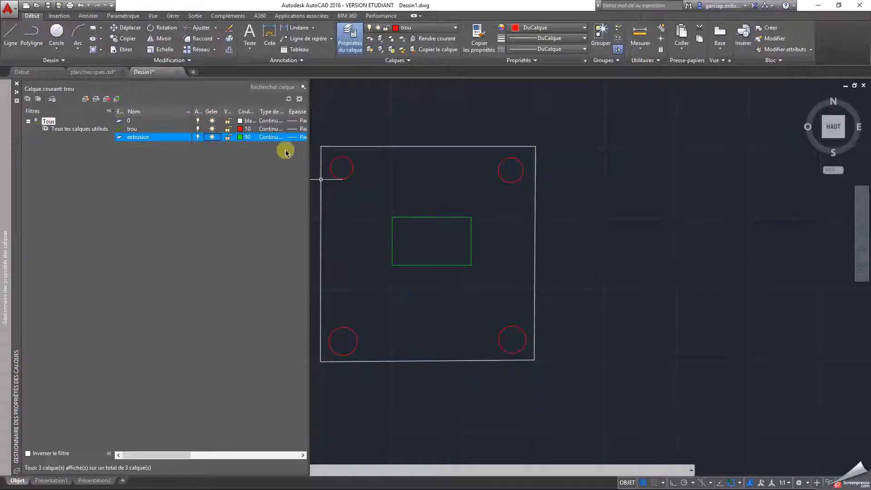
{"action": "left_click", "coordinate": [212, 129]}
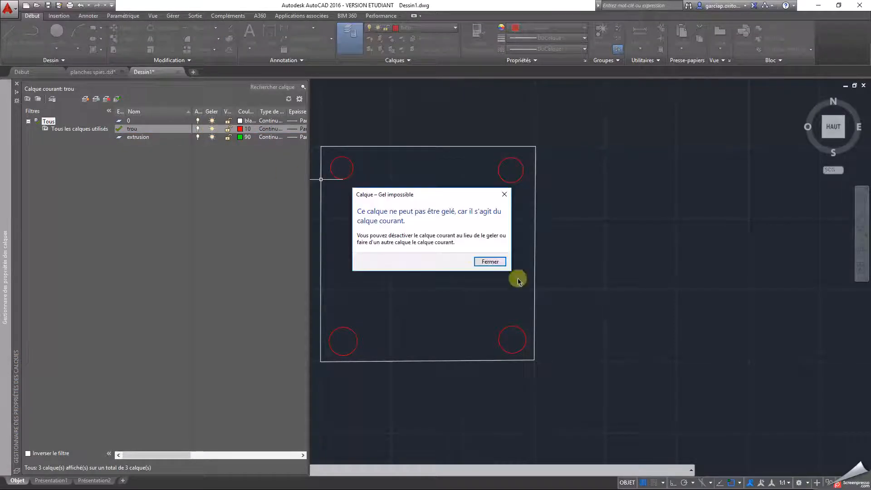
{"action": "left_click", "coordinate": [485, 262]}
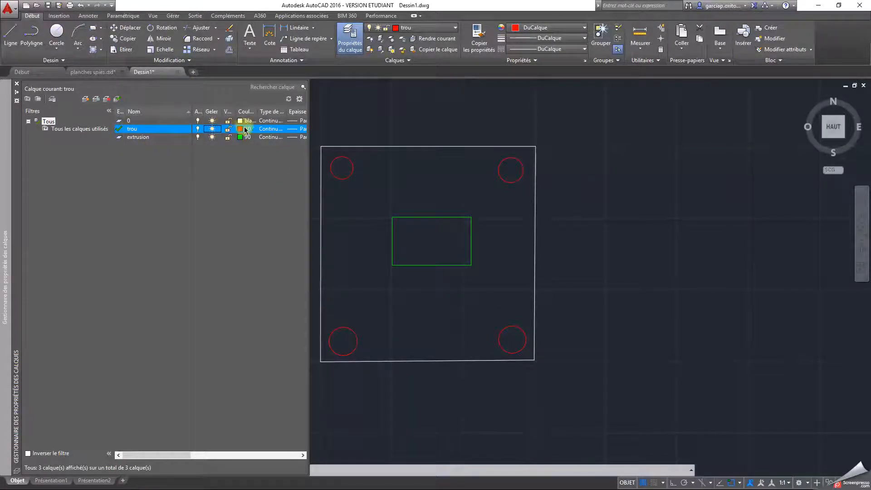
Freeze layers 0 and extrusion, leaving the trou layer thawed.
{"action": "left_click", "coordinate": [212, 121]}
{"action": "left_click", "coordinate": [211, 137]}
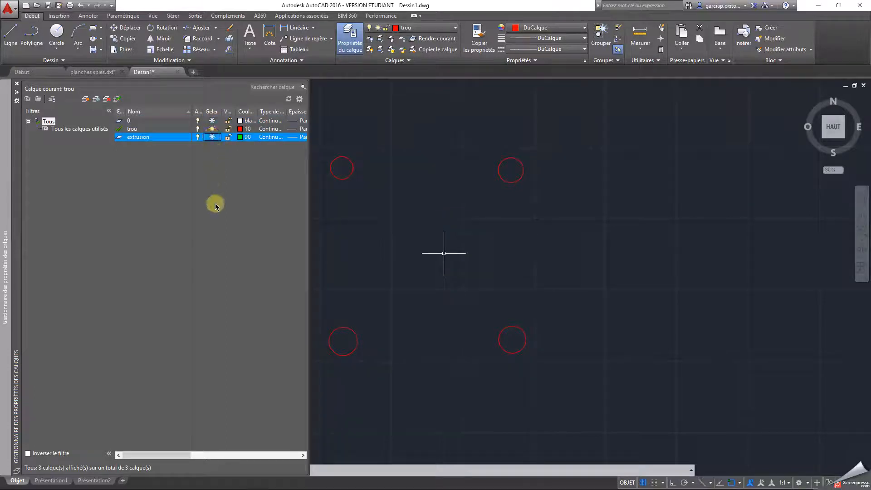